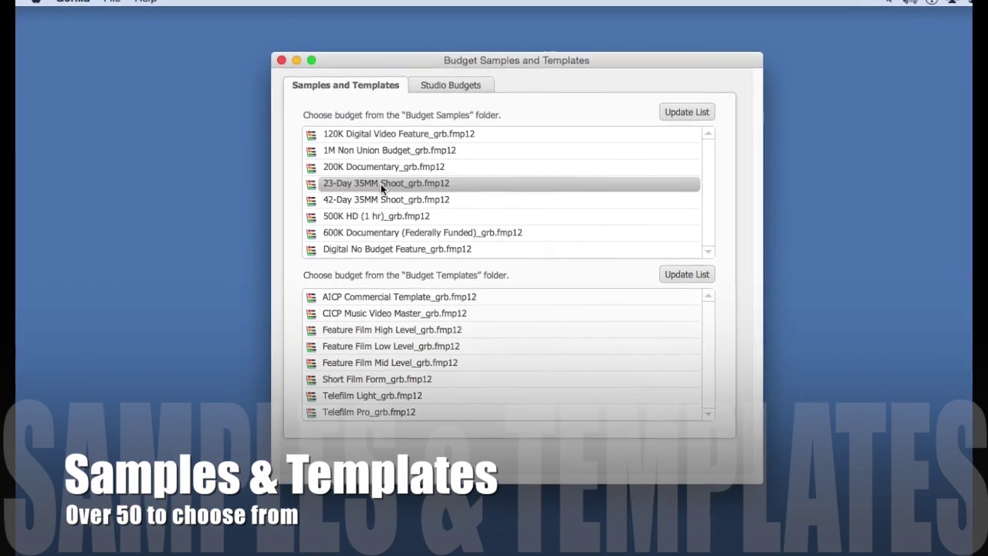
- Show the Studio Budgets templates and browse through the list
click(451, 85)
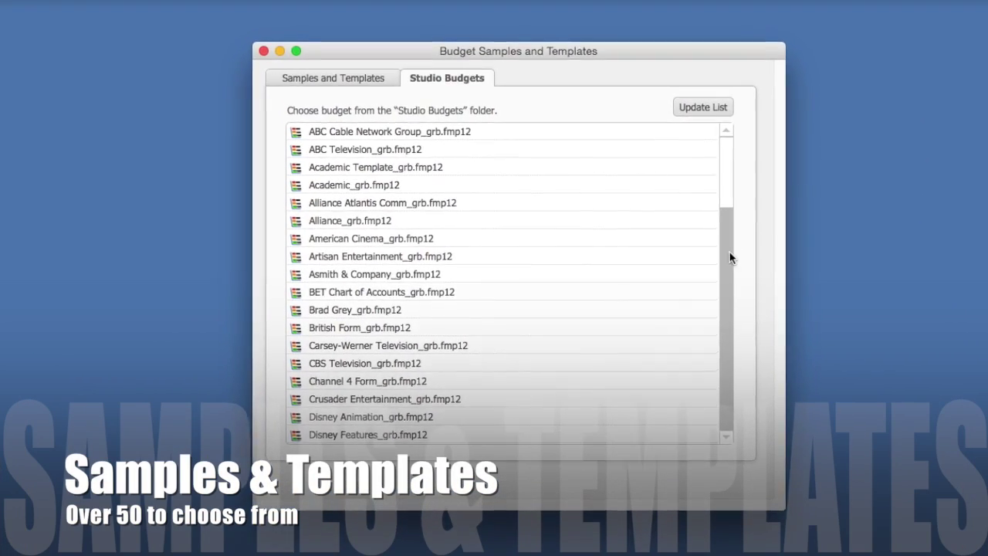
click(732, 259)
click(733, 340)
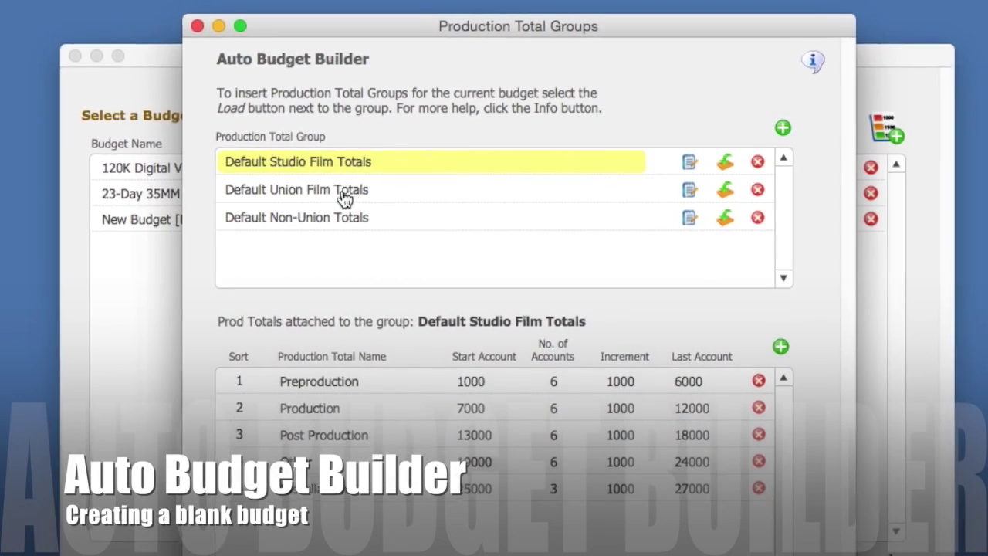
- View the production totals of the Default Union Film Totals and Default Non-Union Totals groups in the Auto Budget Builder
click(345, 199)
click(423, 224)
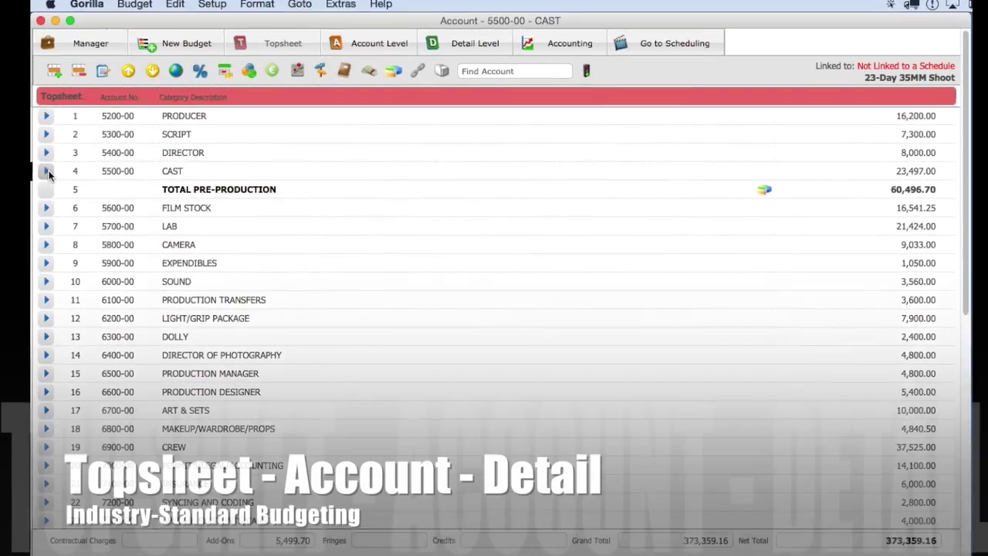
- Drill down from the CAST category to account 5500-01 PRINCIPALS and go through its detail lines
click(47, 172)
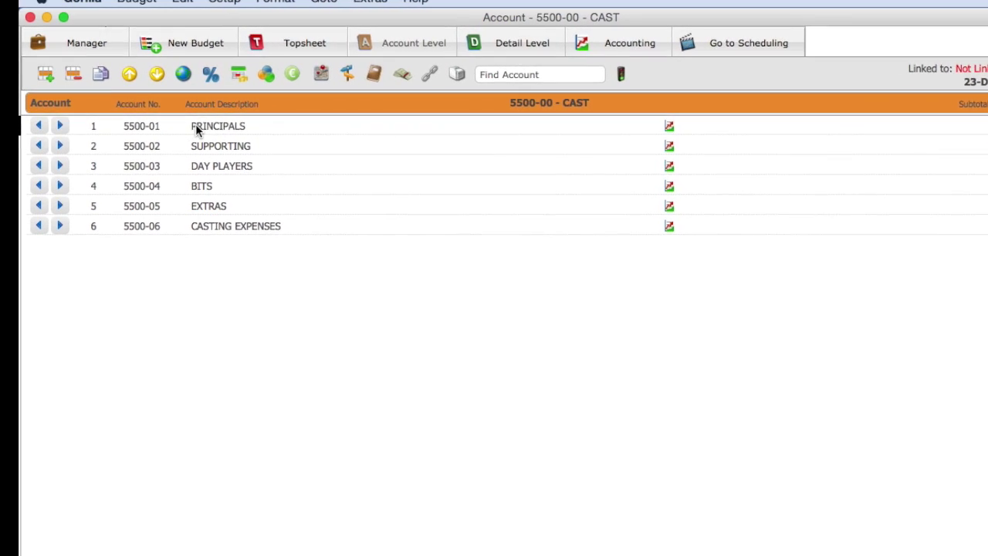
click(60, 129)
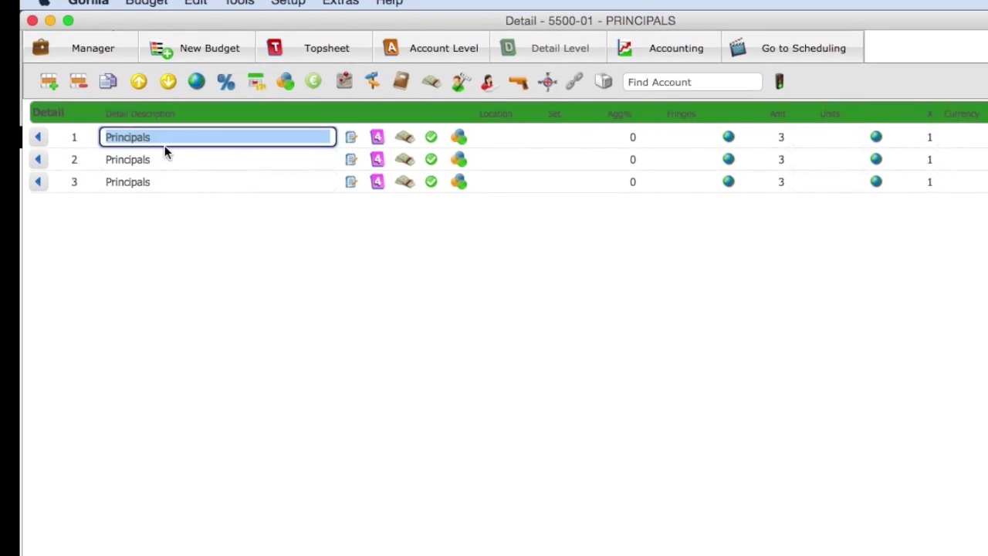
click(187, 159)
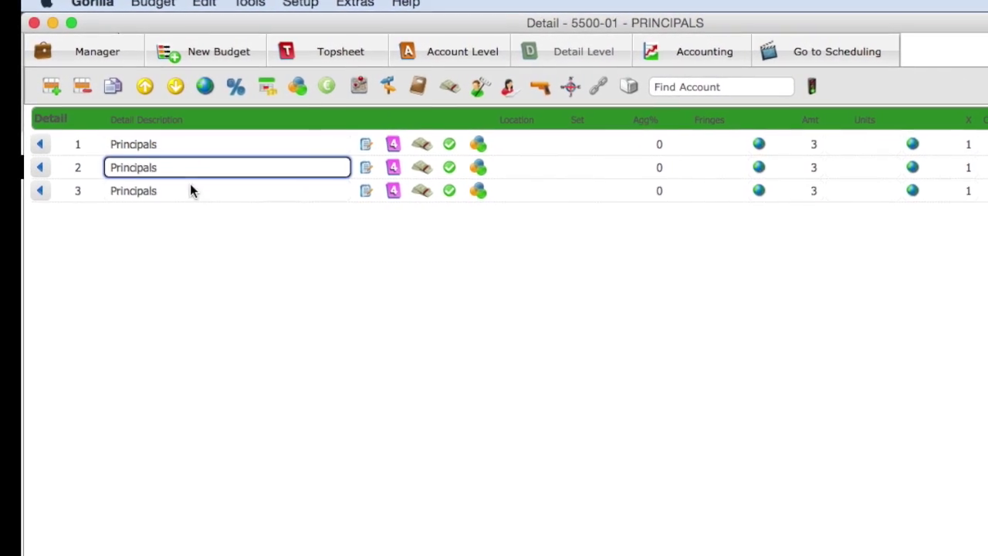
click(194, 195)
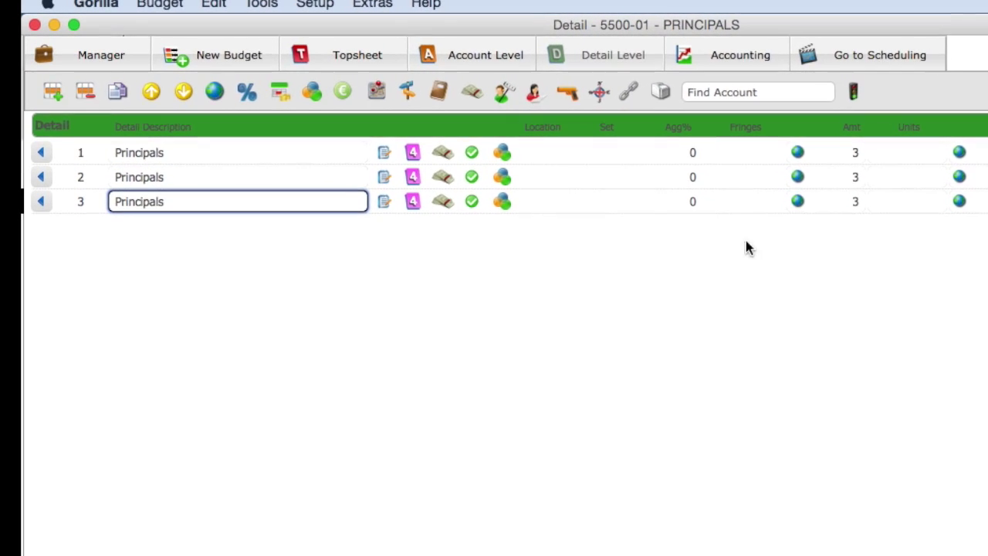
click(898, 161)
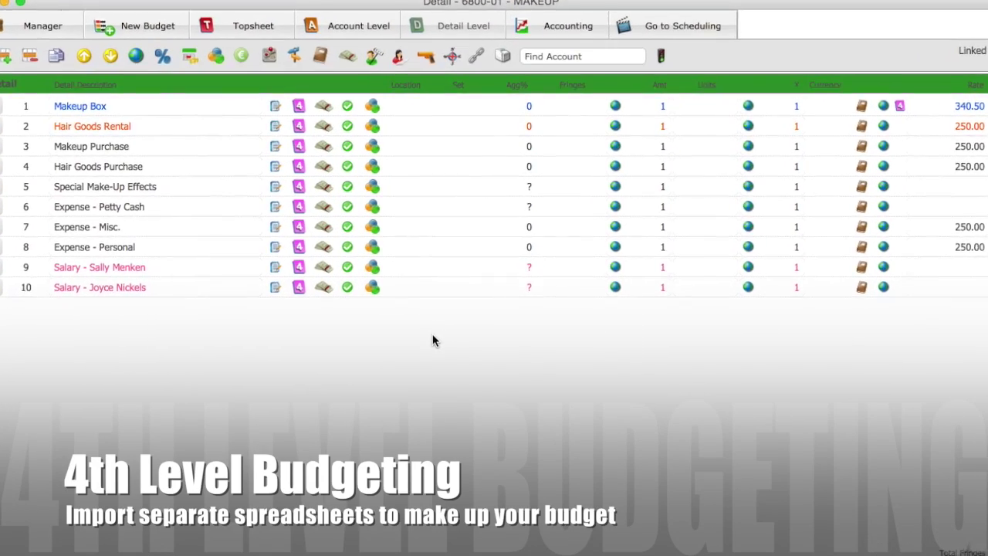
- Open the fourth-level budget of the Makeup Box line in the MAKEUP account
click(282, 104)
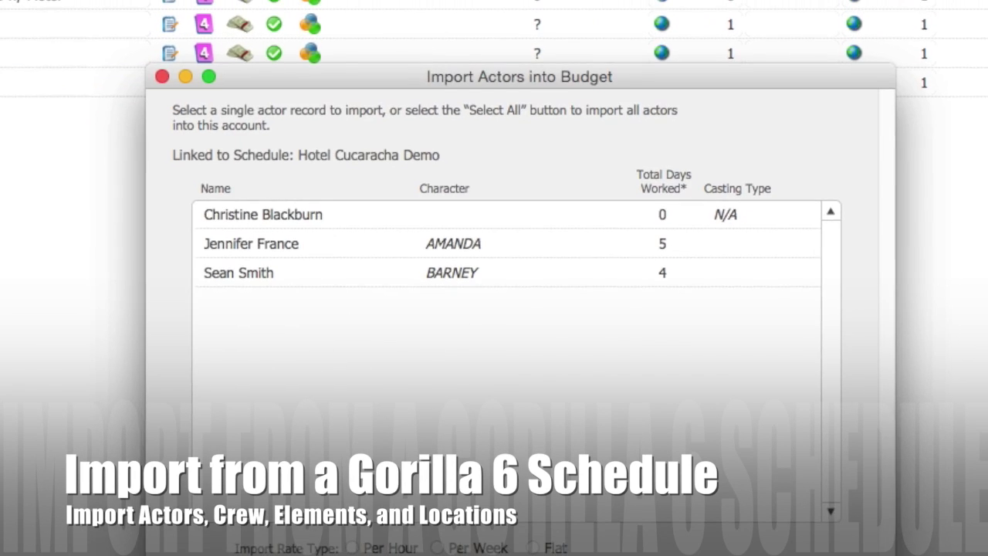
- Import an actor and the Cast Members element AMANDA from the linked Hotel Cucaracha Demo schedule into the detail lines
click(254, 216)
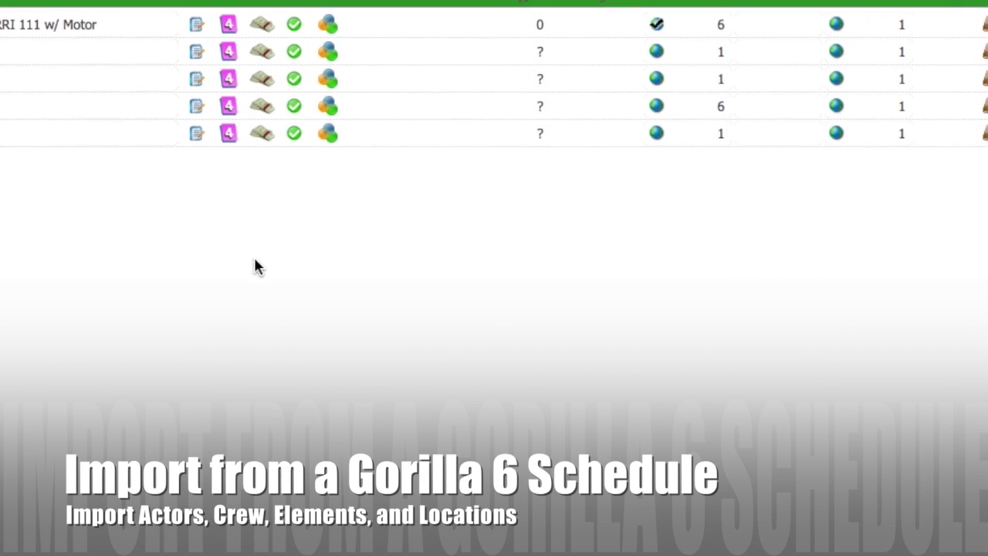
click(322, 15)
click(288, 227)
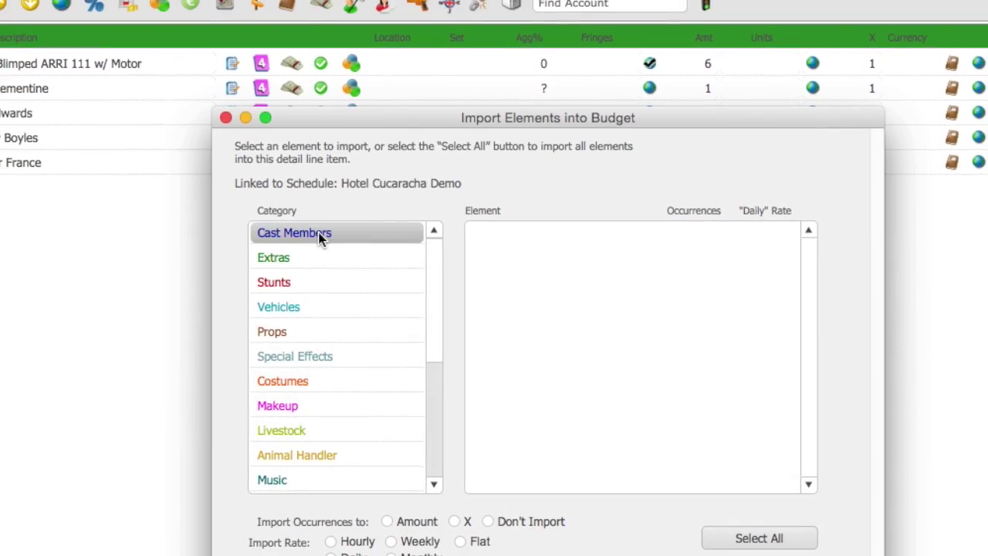
click(507, 228)
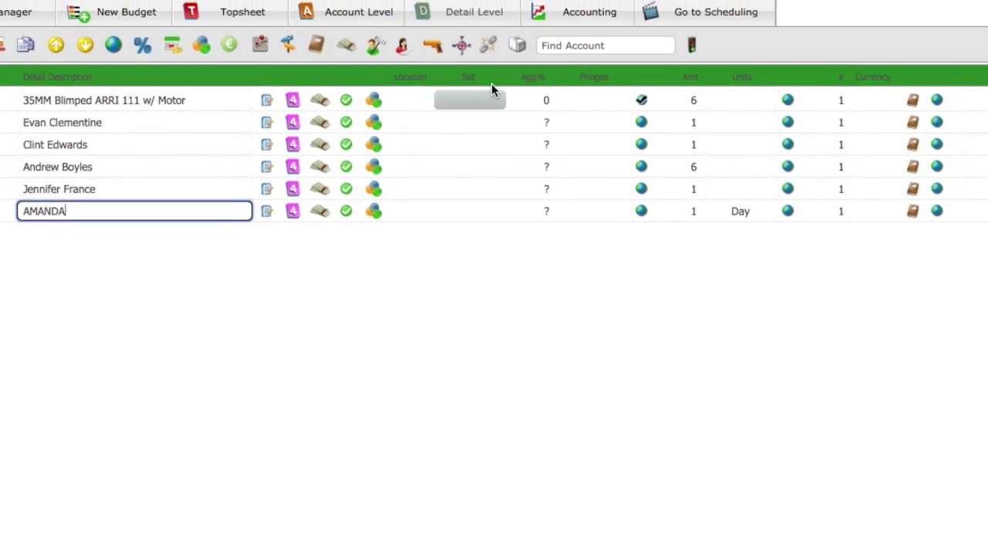
click(428, 34)
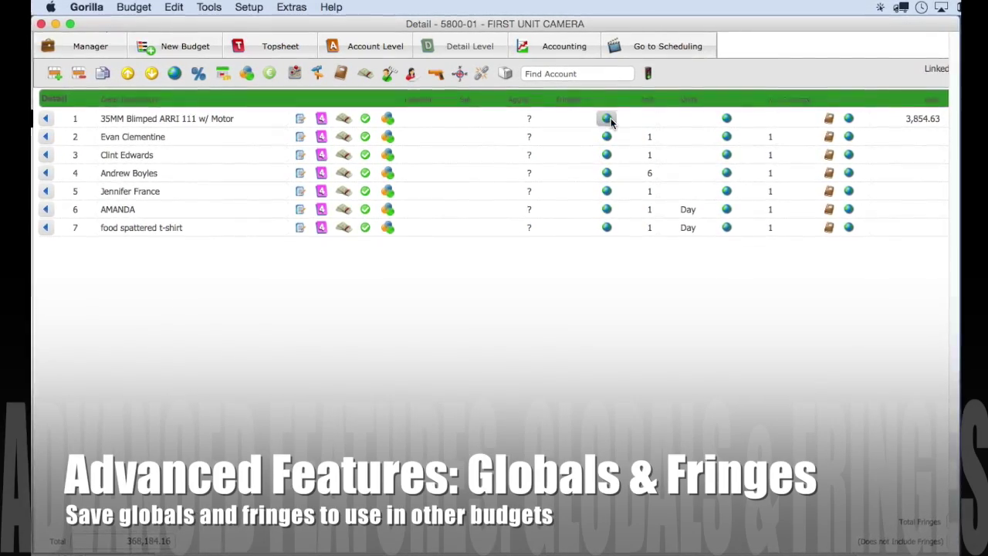
- Apply the global S (Shoot Weeks Total) to the amount of the 35MM Blimped ARRI 111 w/ Motor line, and open global management
click(607, 119)
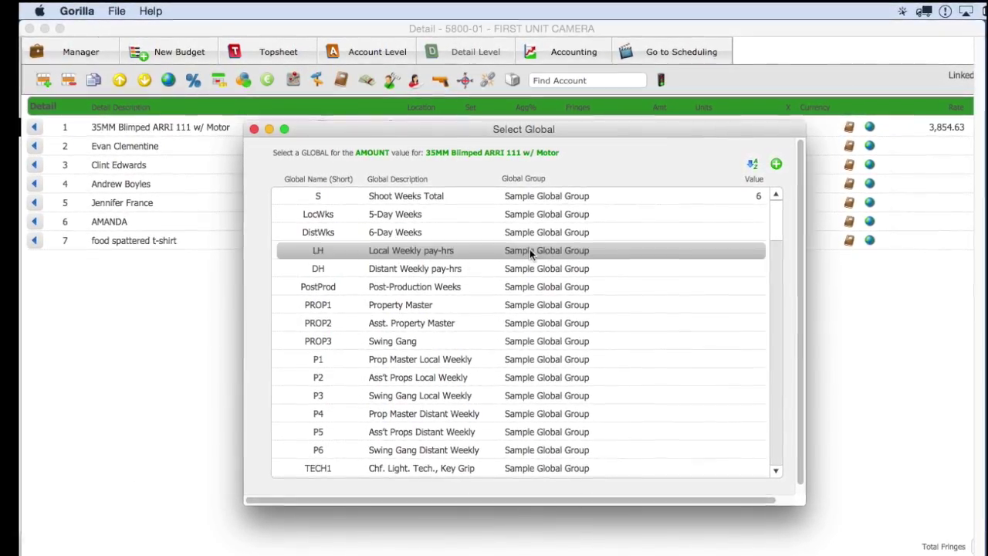
double_click(347, 207)
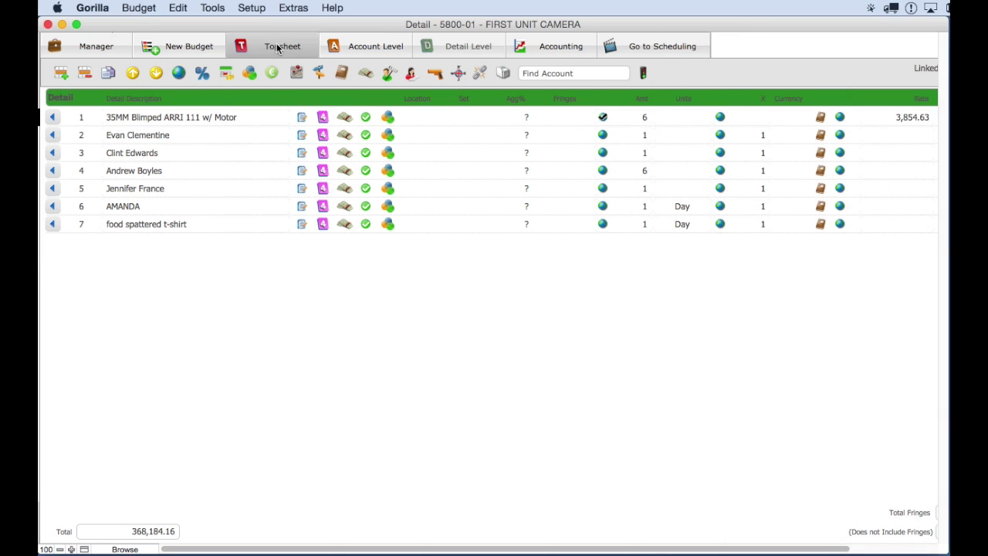
click(251, 8)
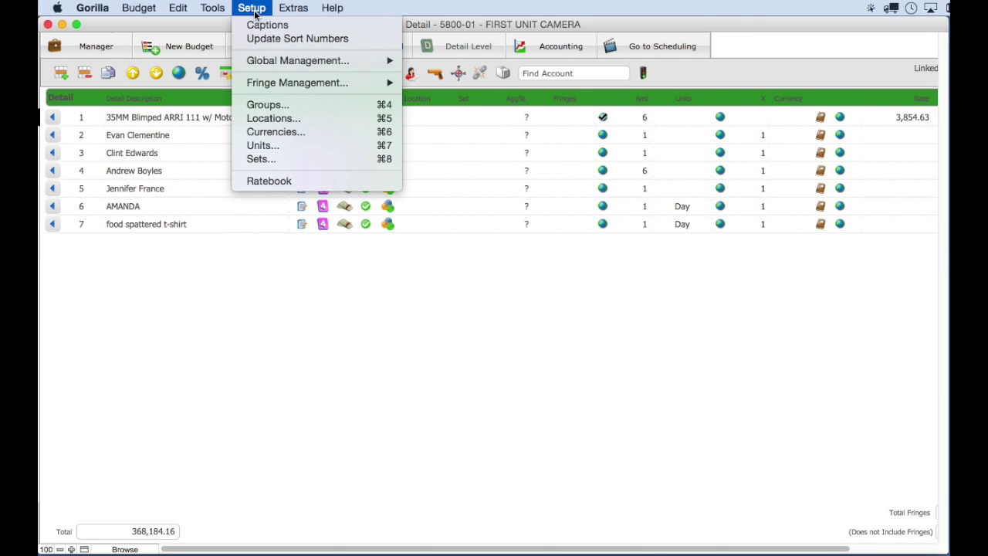
click(455, 74)
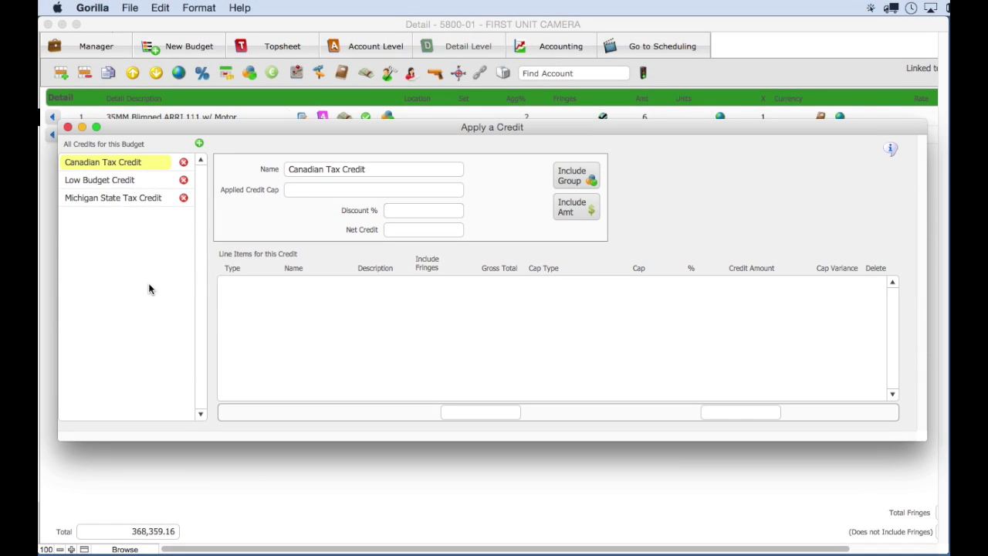
- Look through the budget's credits, select the Michigan State Tax Credit and include a group in it
click(118, 184)
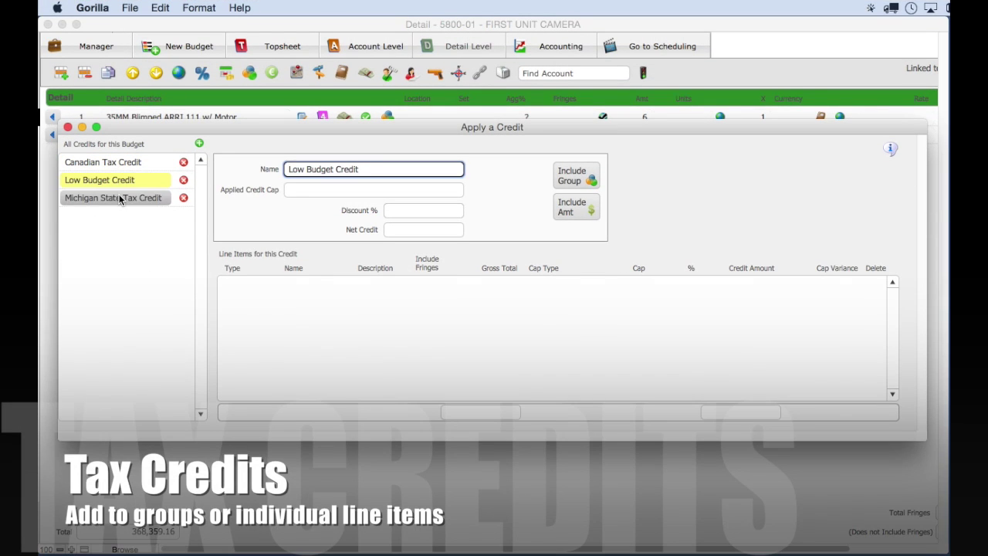
click(125, 200)
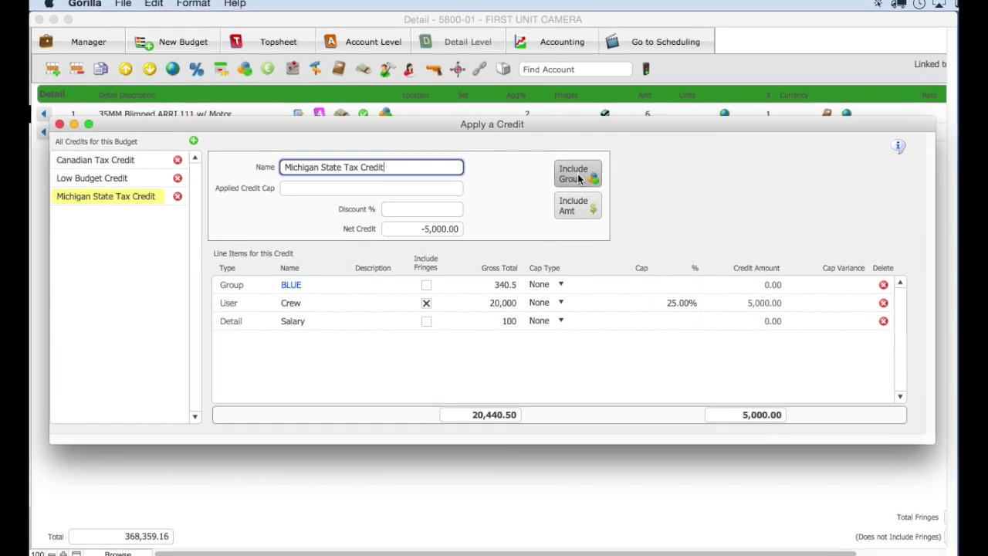
click(577, 175)
click(657, 179)
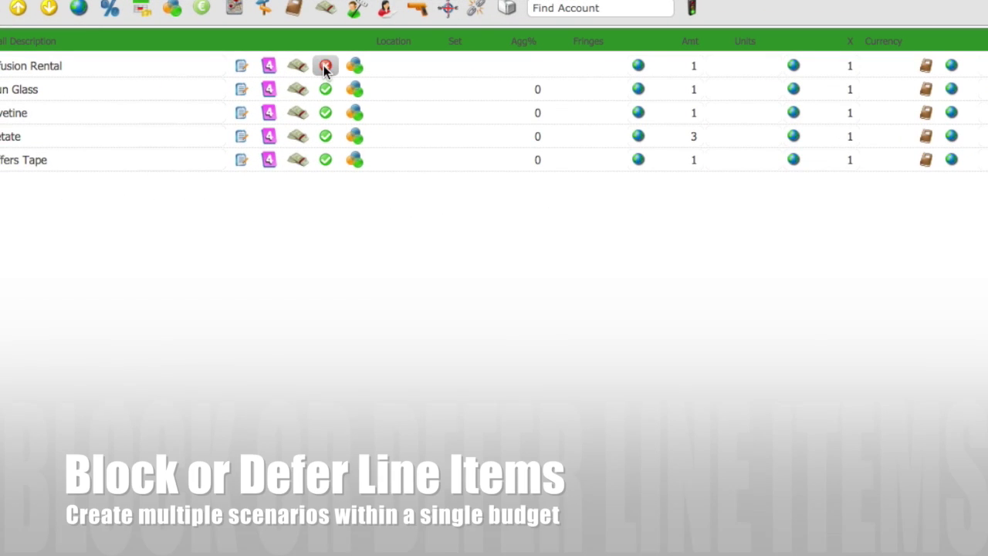
- Block the Diffusion Rental line item and defer the Spun Glass line item
click(323, 66)
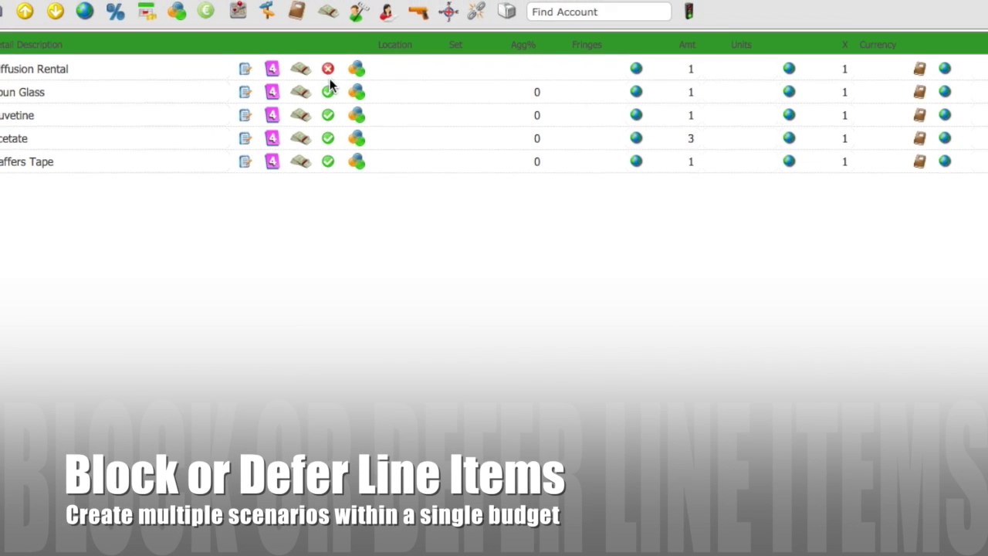
click(325, 87)
click(335, 97)
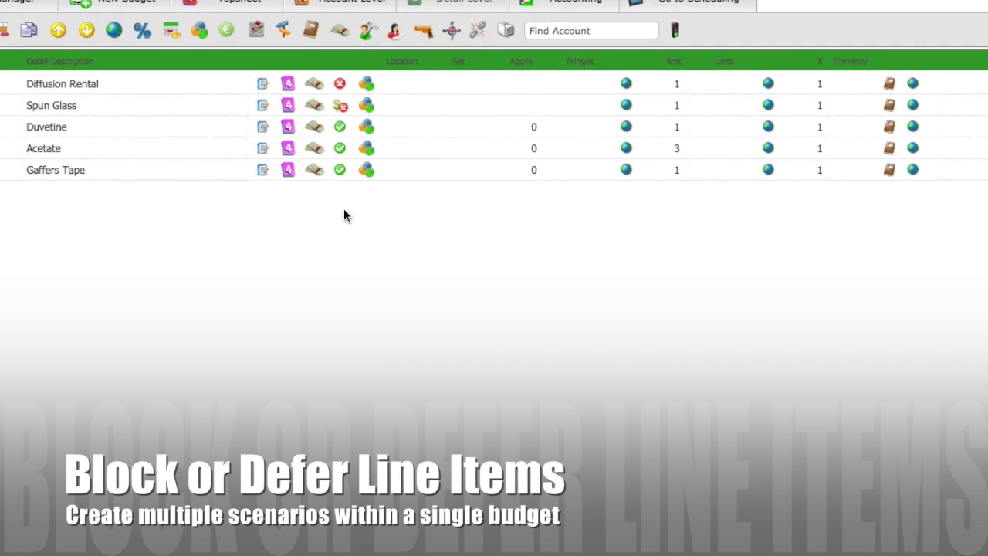
- Select the Duvetine line item and open the in-kind settings for it
click(128, 141)
click(185, 0)
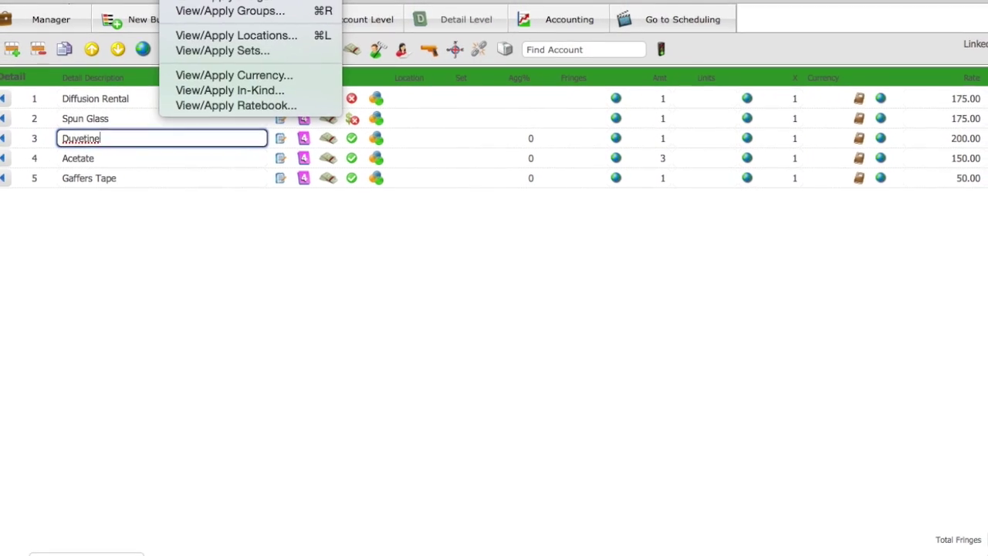
click(210, 93)
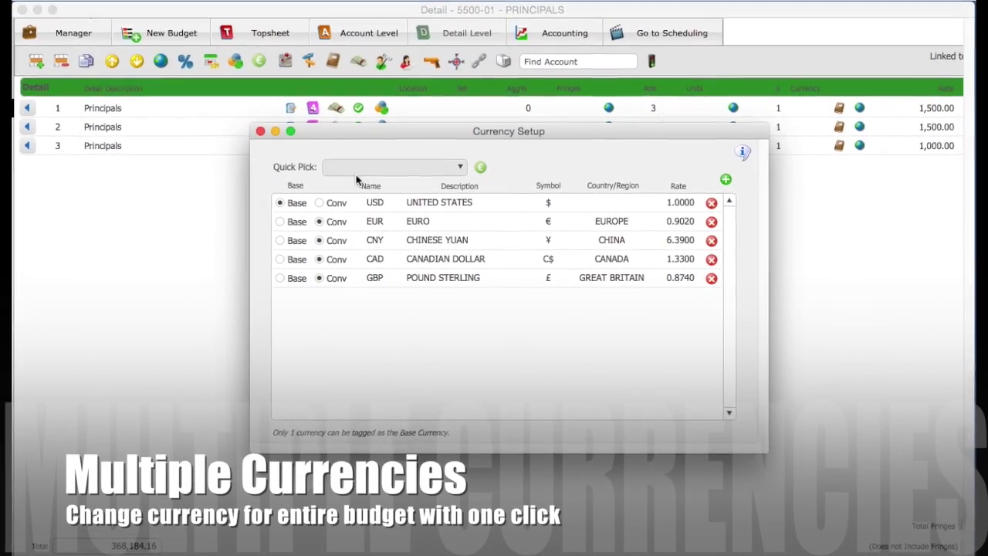
- Add the Hong Kong Dollar to the budget's currencies and open the pound sterling rate for editing
click(394, 167)
key(Escape)
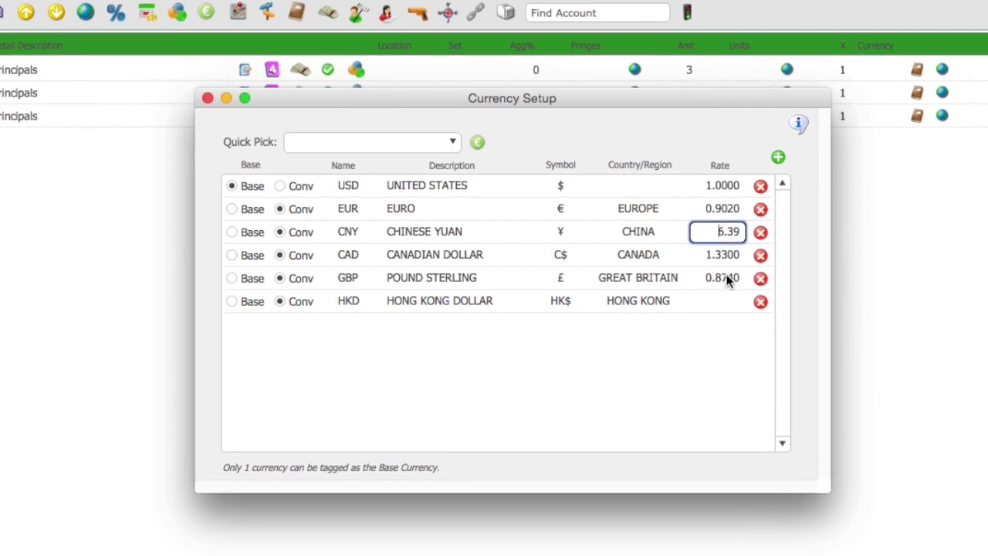
click(720, 277)
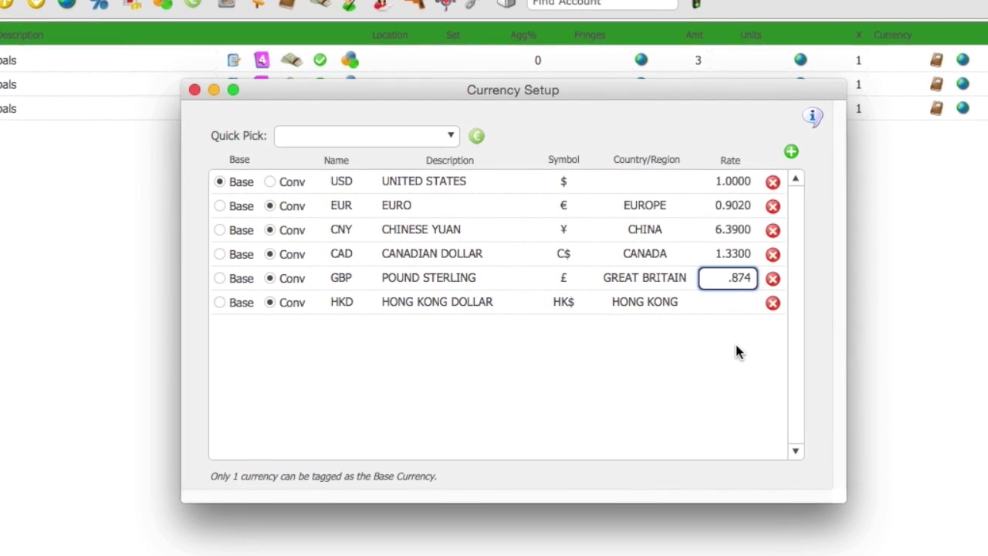
key(Return)
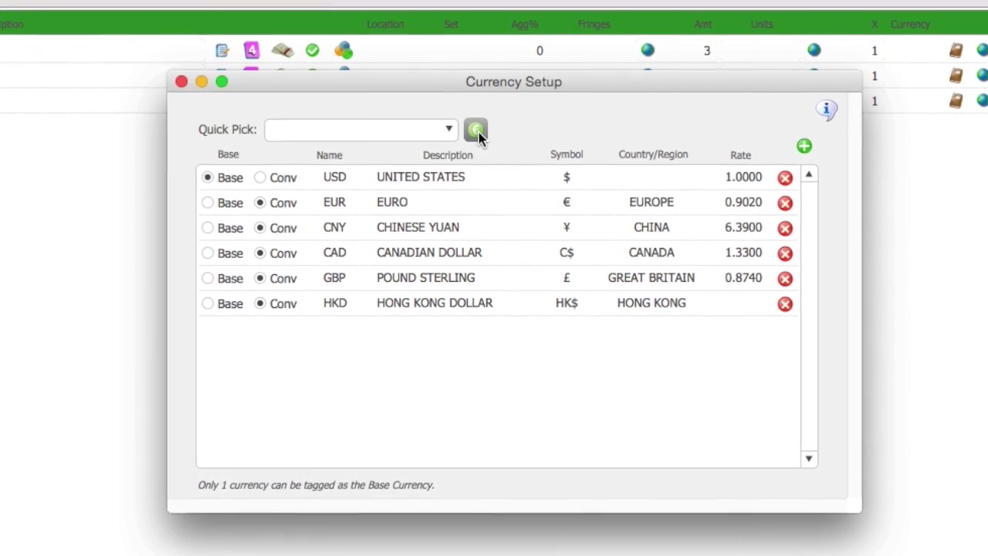
click(477, 132)
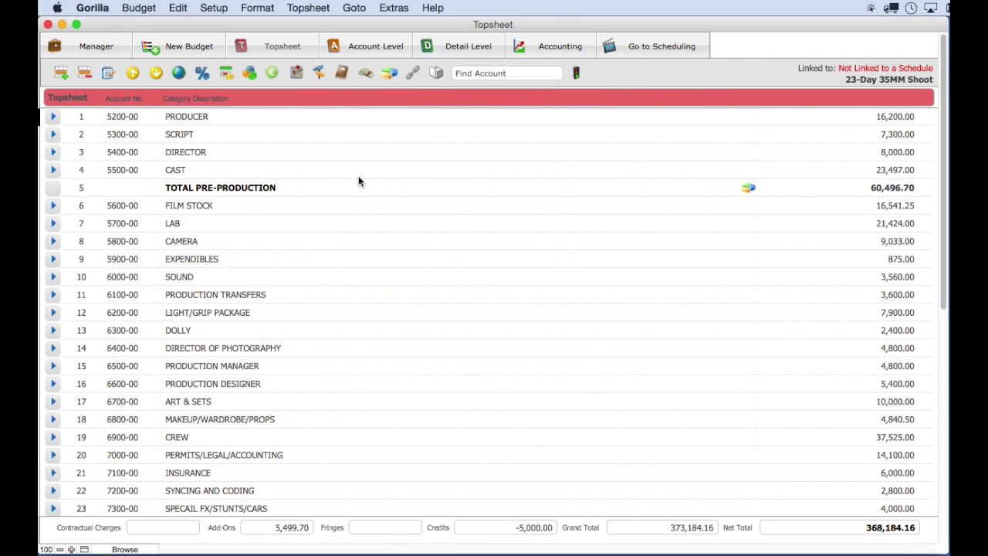
- Apply the Director Of Photography rate of 3,854.63 per week from the LA Camera union in the Ratebook to the 35MM Blimped ARRI line
mouse_move(263, 68)
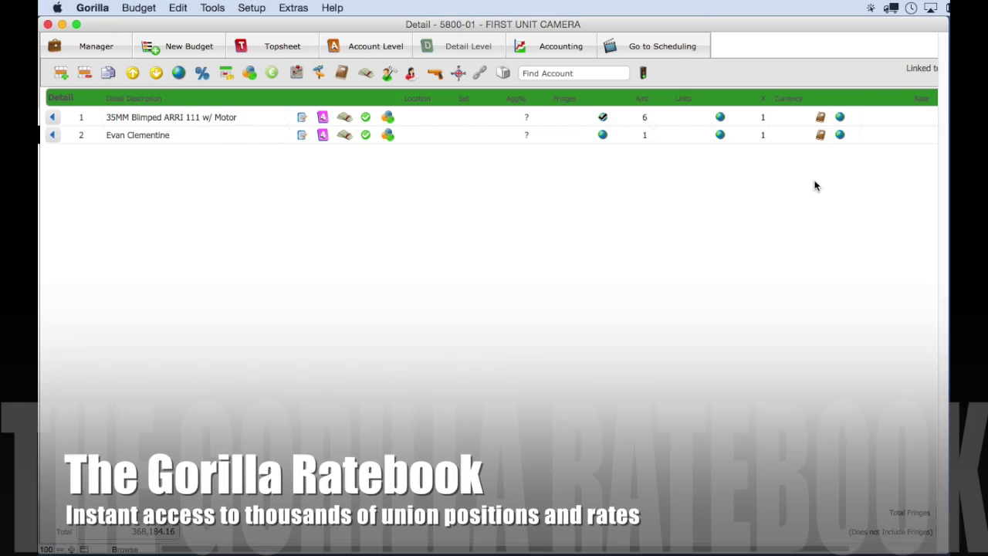
click(821, 118)
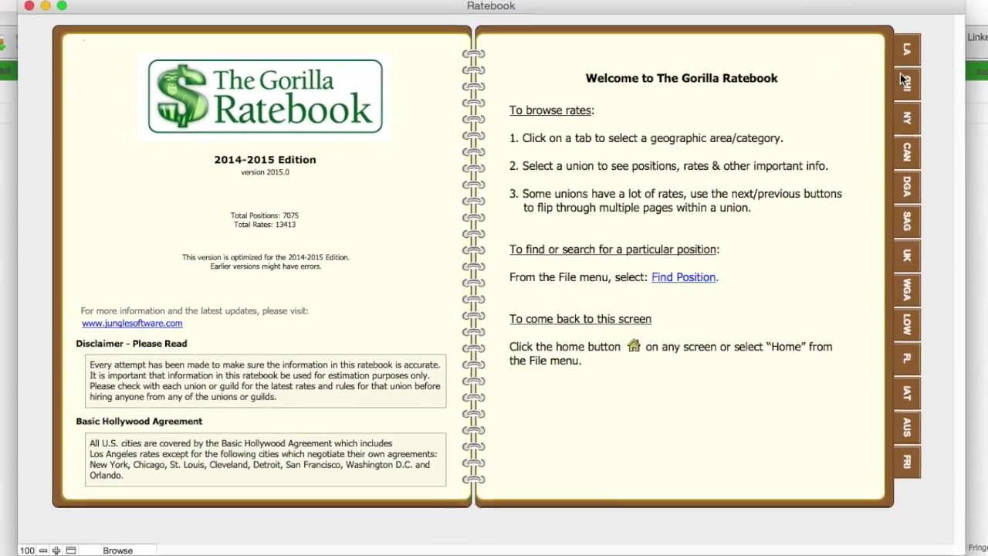
click(903, 80)
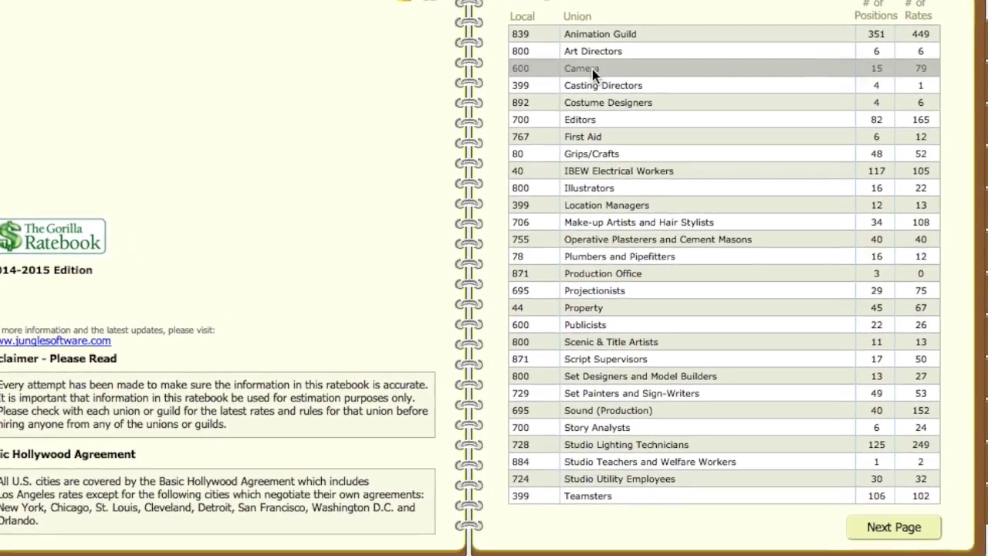
click(593, 72)
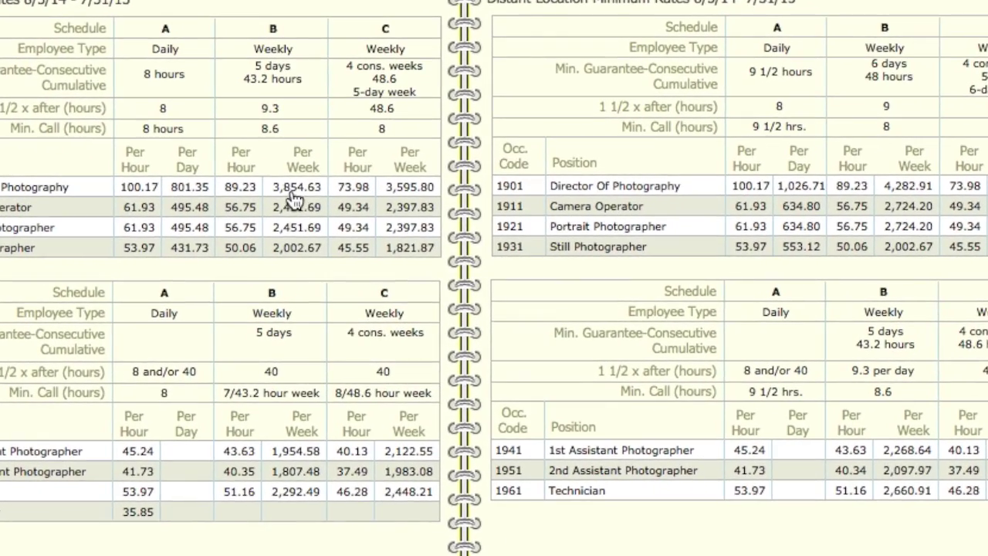
double_click(291, 190)
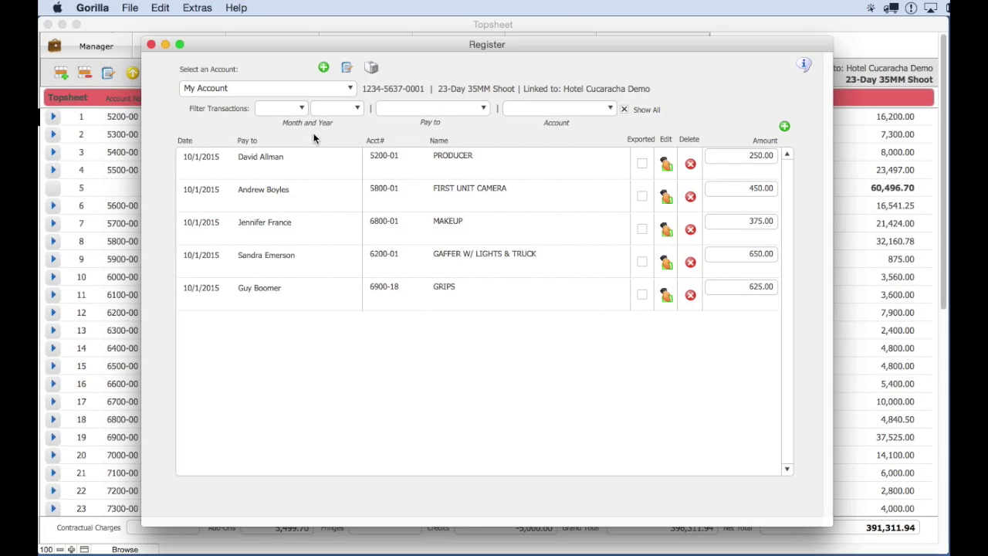
- Choose My Account in the register and start a printable report of its transactions
click(225, 89)
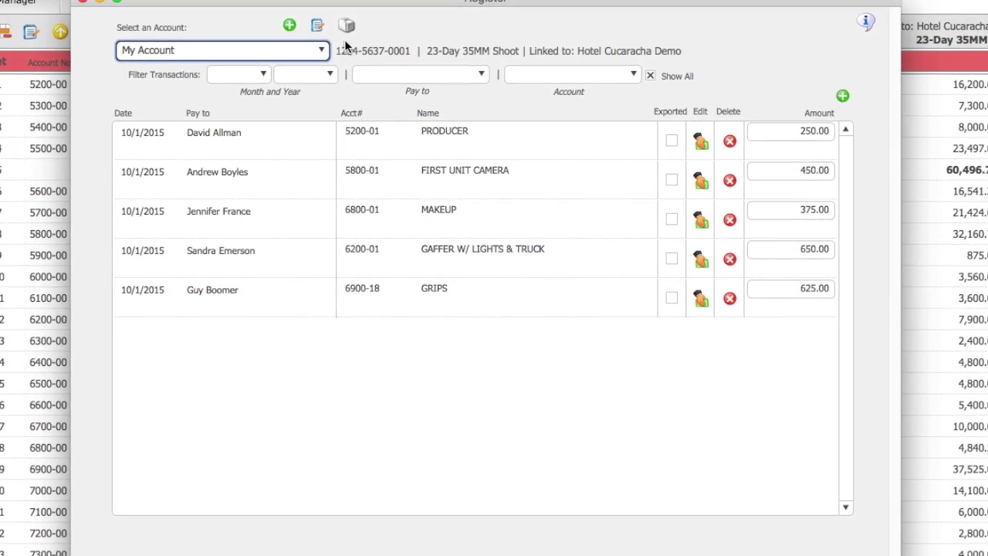
click(344, 29)
click(469, 58)
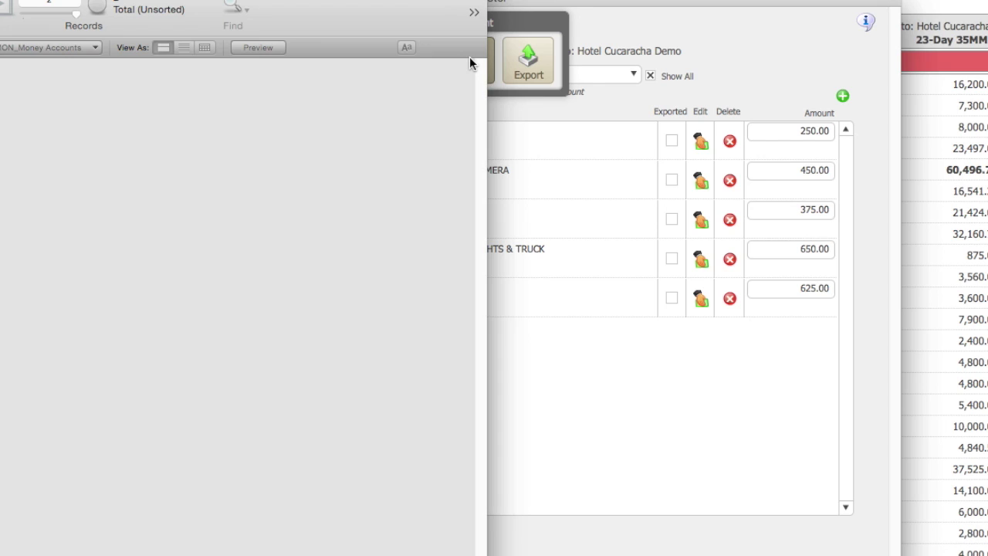